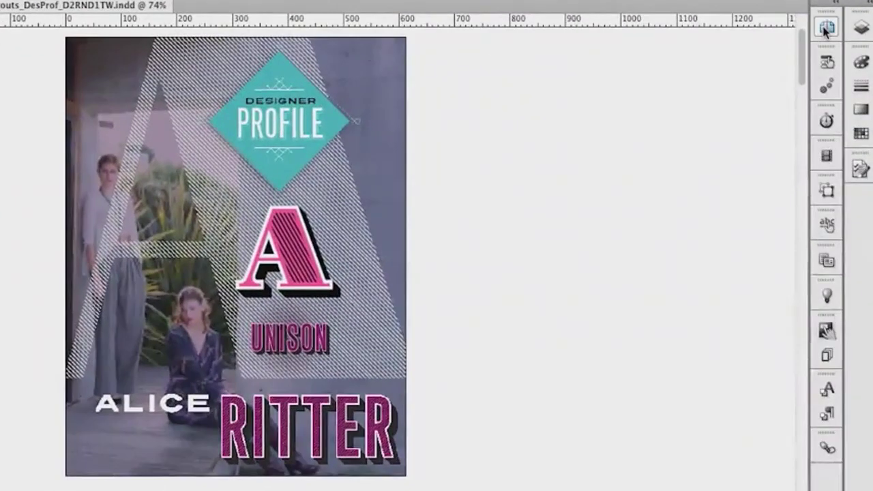
# Step: Apply A-Master to the cover and set up a portrait A4 alternate layout named A4
pyautogui.click(827, 27)
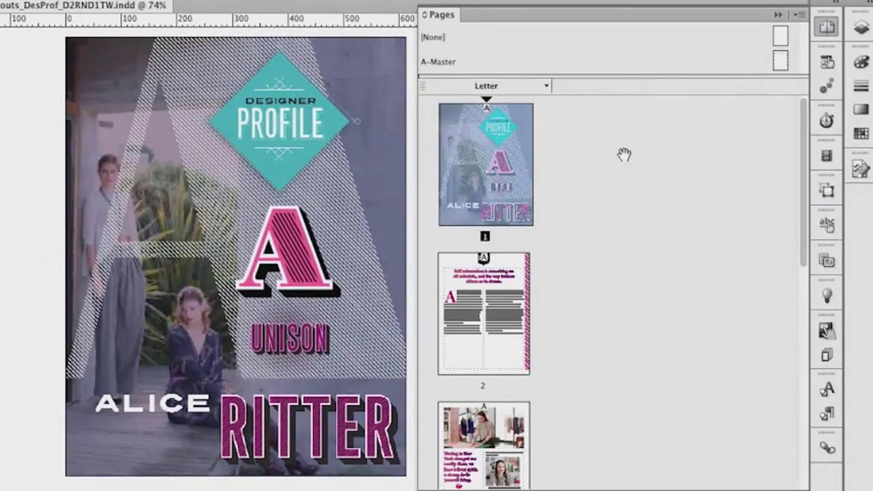
pyautogui.moveTo(471, 96); pyautogui.dragTo(486, 113)
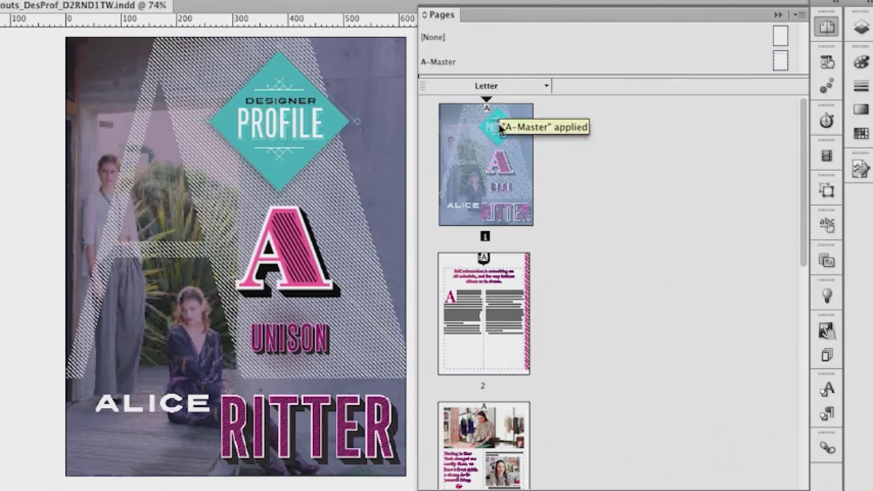
pyautogui.click(547, 87)
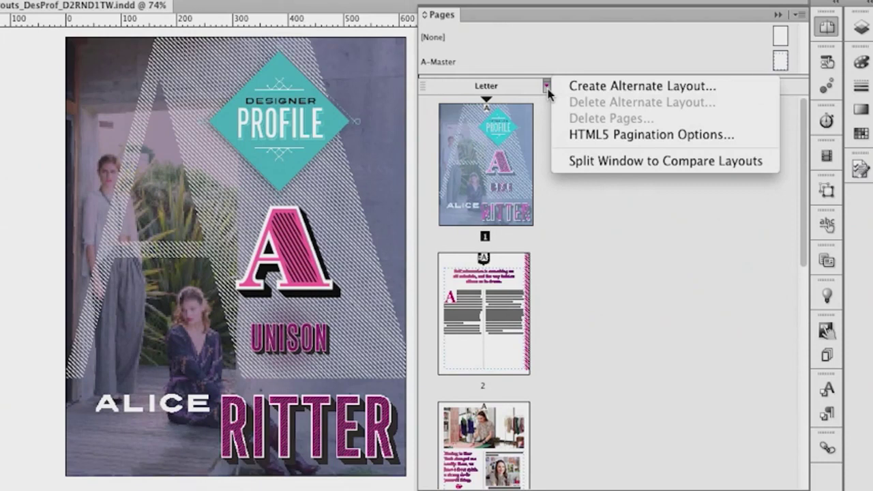
pyautogui.click(596, 89)
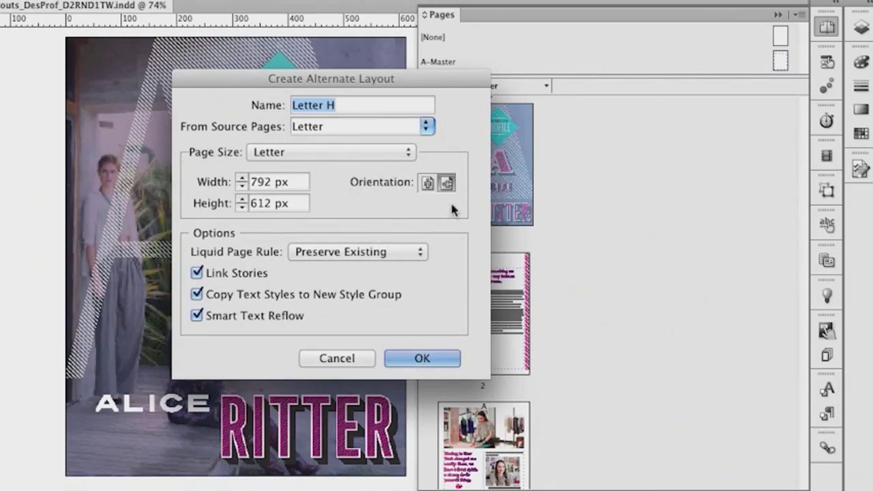
pyautogui.click(428, 184)
pyautogui.click(358, 156)
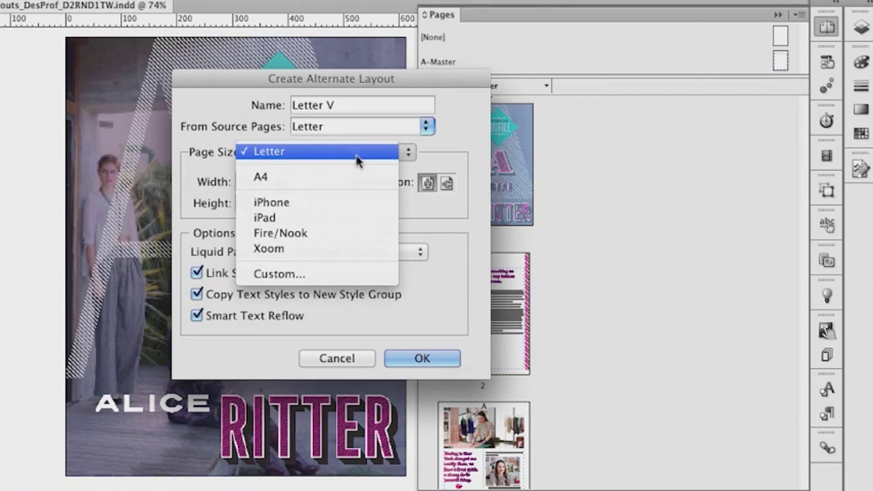
pyautogui.click(359, 180)
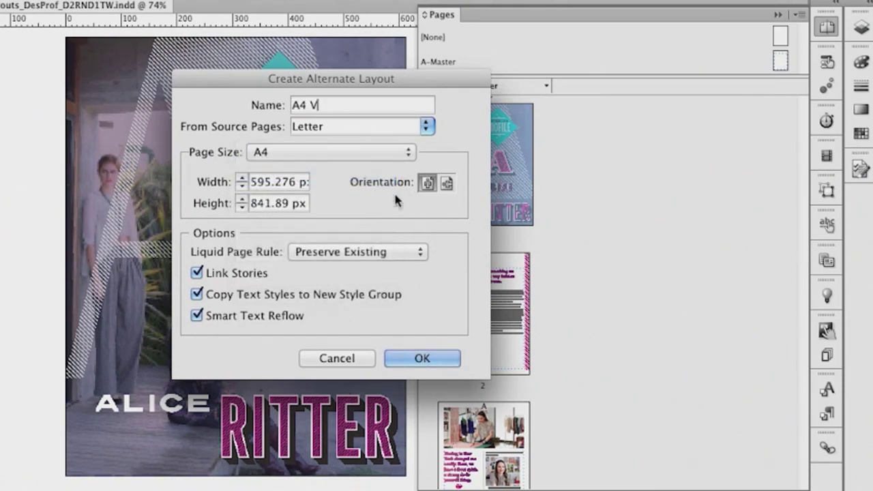
pyautogui.press('BackSpace')
pyautogui.press('BackSpace')
# Step: Create the A4 alternate layout and compare its first page with the Letter cover
pyautogui.click(428, 364)
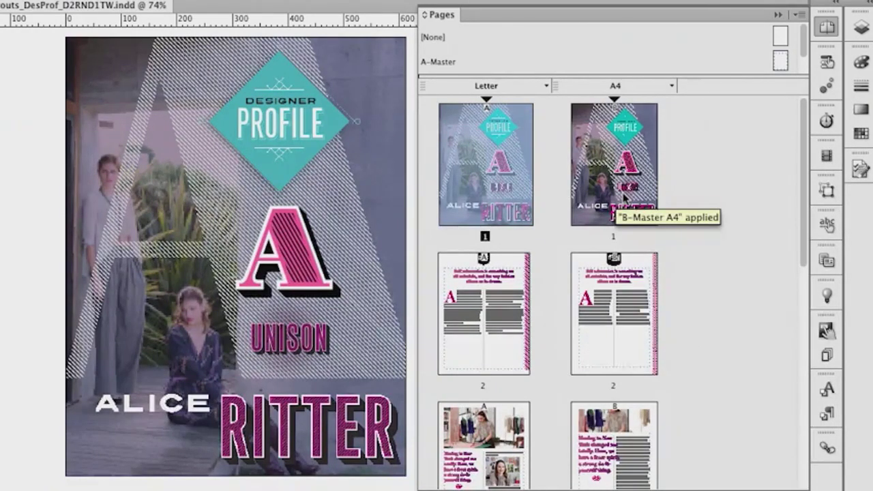
pyautogui.doubleClick(613, 181)
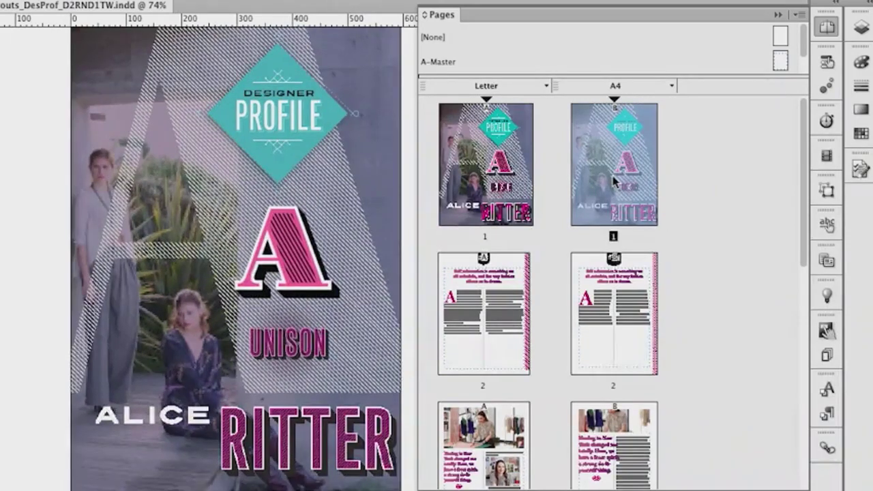
pyautogui.doubleClick(502, 176)
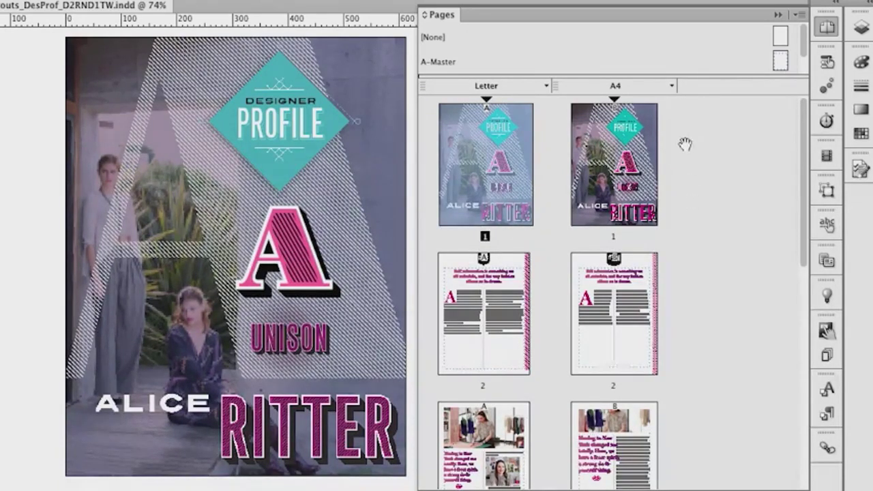
# Step: Create a landscape A4 H layout from A4 and compare it with the Letter cover
pyautogui.click(672, 85)
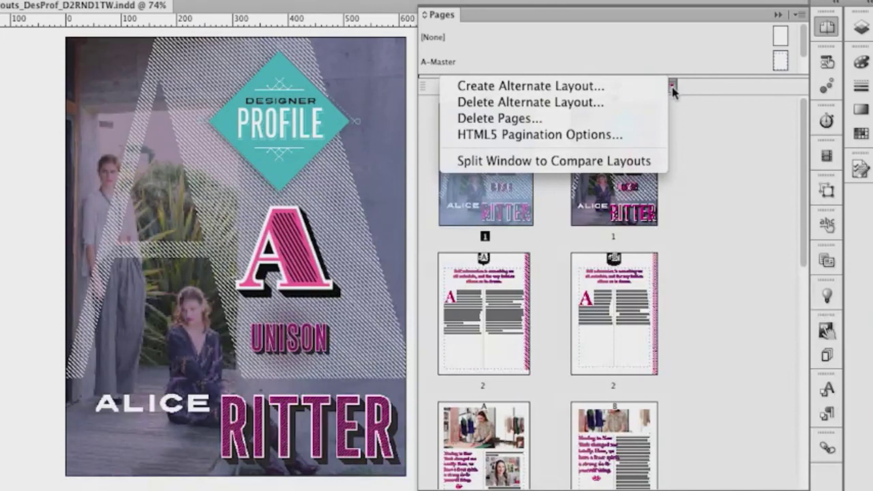
pyautogui.click(663, 86)
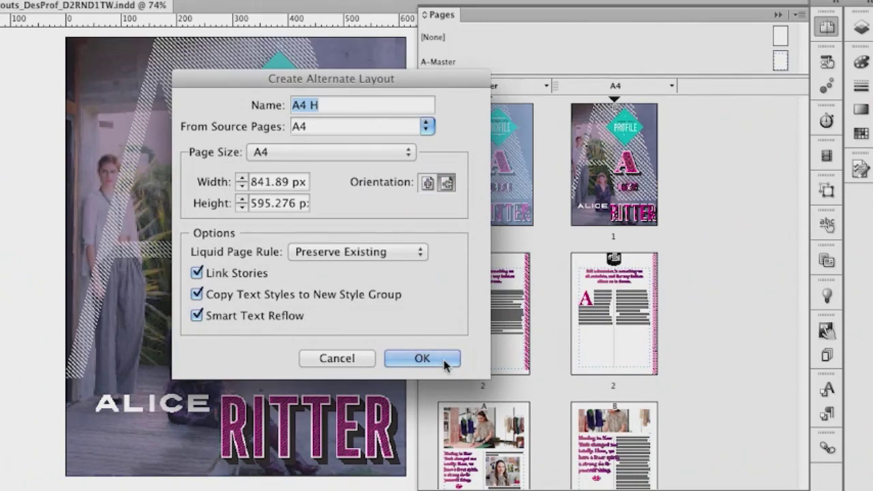
pyautogui.click(444, 362)
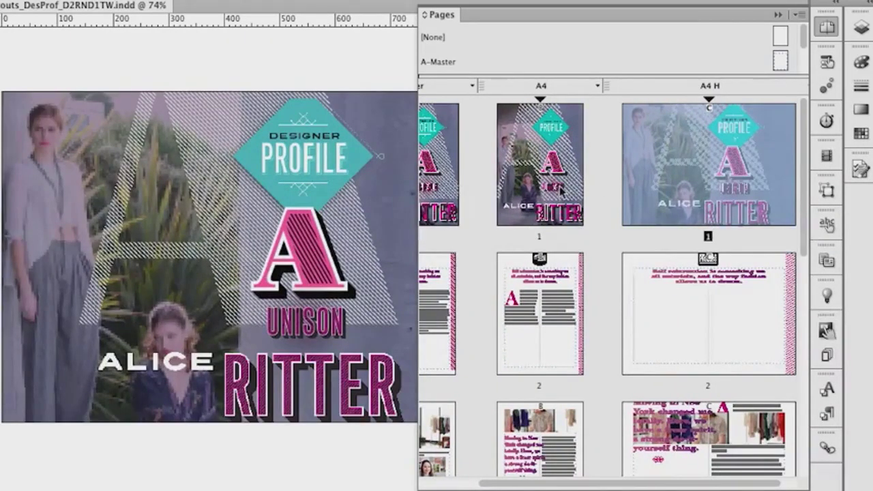
pyautogui.doubleClick(561, 192)
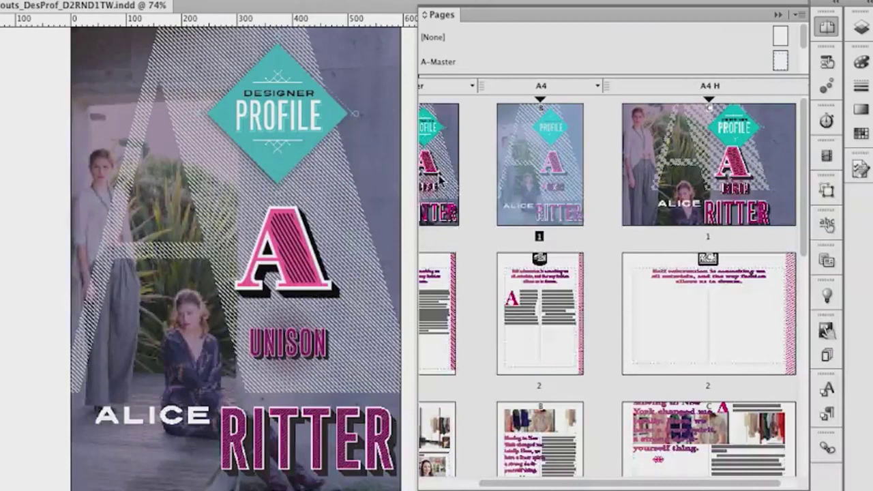
pyautogui.doubleClick(438, 184)
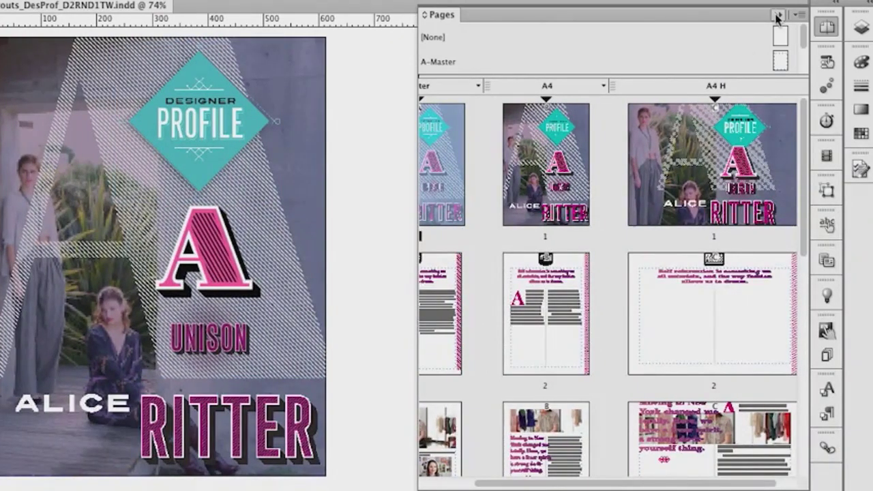
pyautogui.click(776, 14)
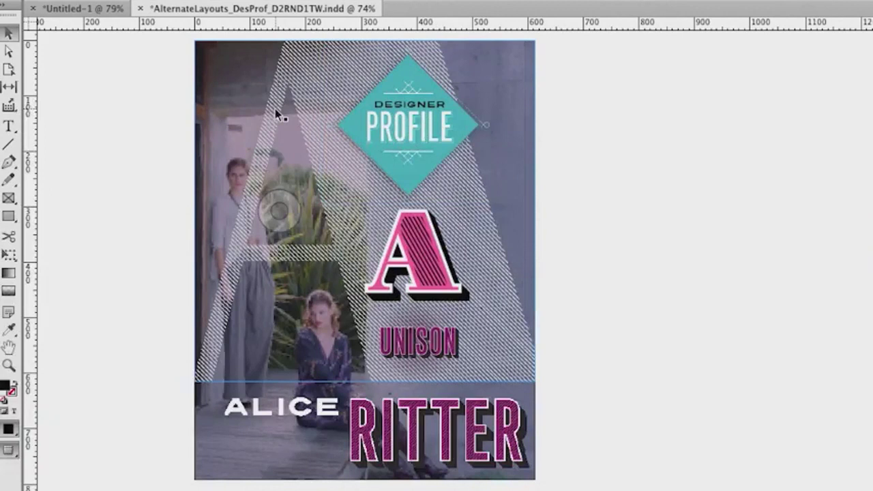
# Step: In Untitled-1, add a blank A-Master spread after page 1 and select page 1's top text frame
pyautogui.click(87, 11)
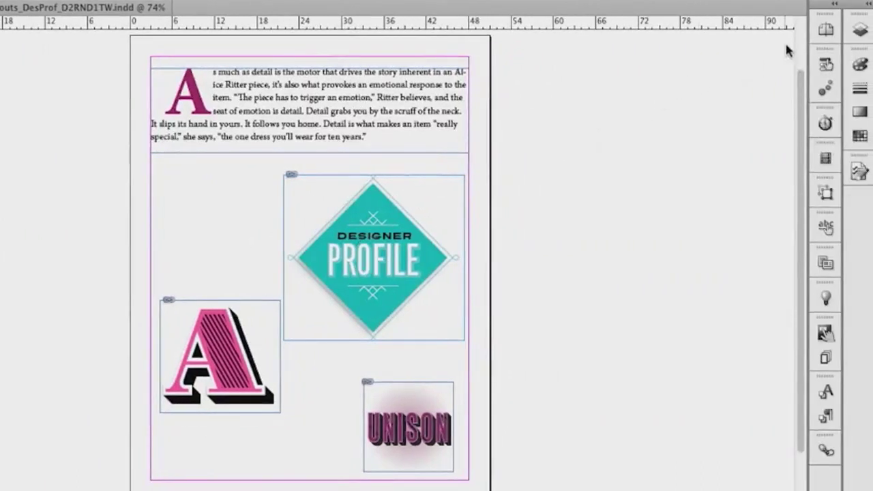
pyautogui.click(826, 32)
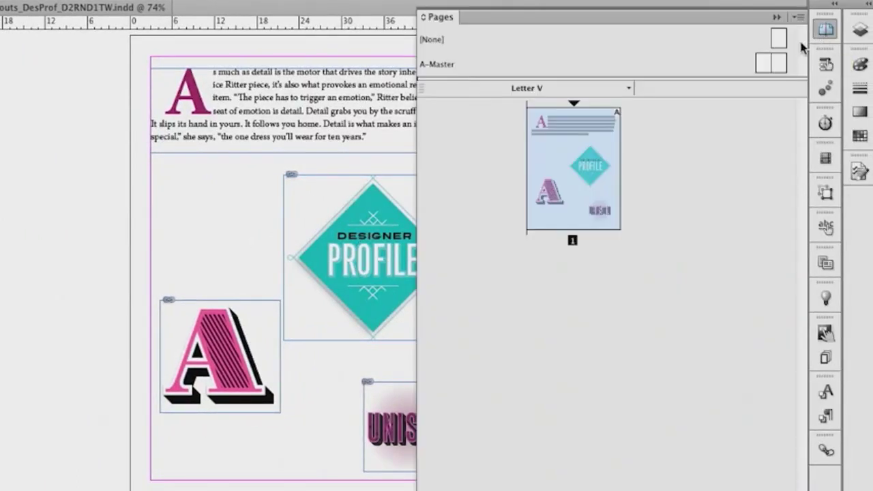
pyautogui.moveTo(771, 60); pyautogui.dragTo(629, 225)
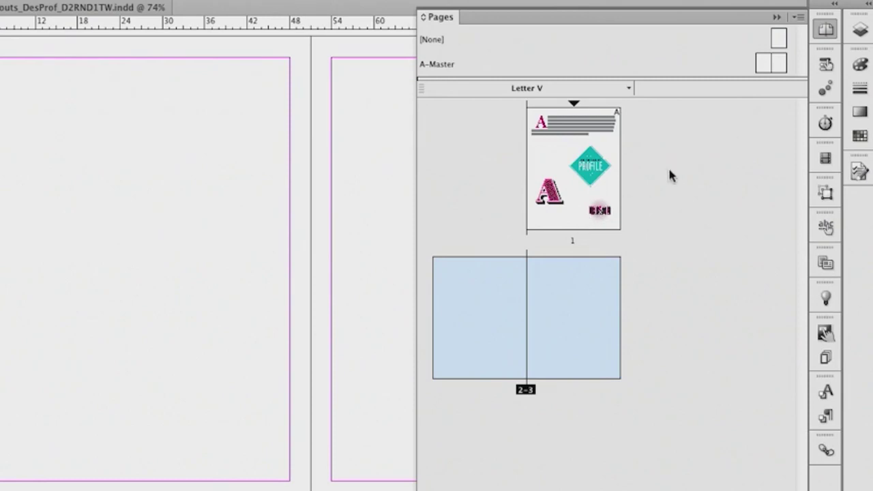
pyautogui.click(567, 139)
pyautogui.doubleClick(567, 142)
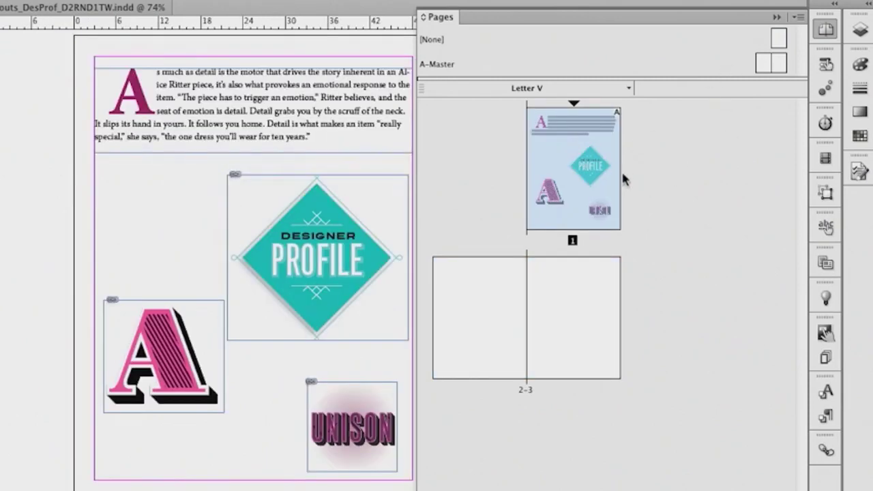
pyautogui.click(776, 16)
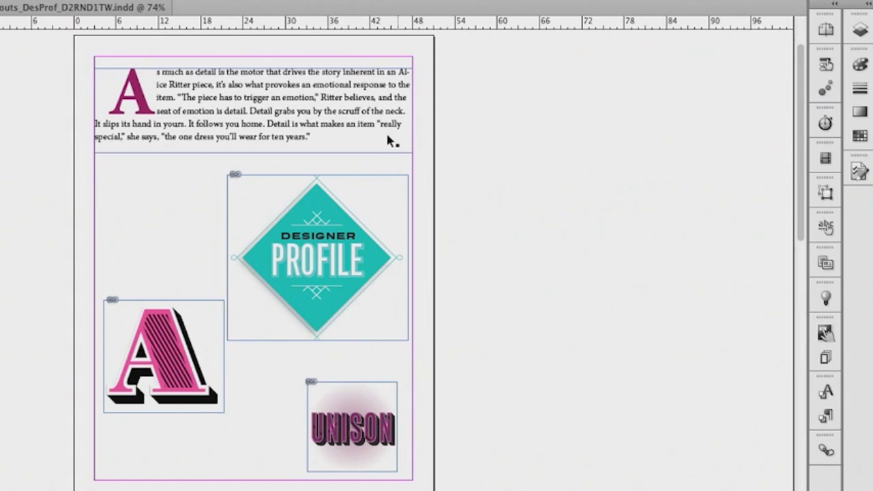
pyautogui.click(338, 120)
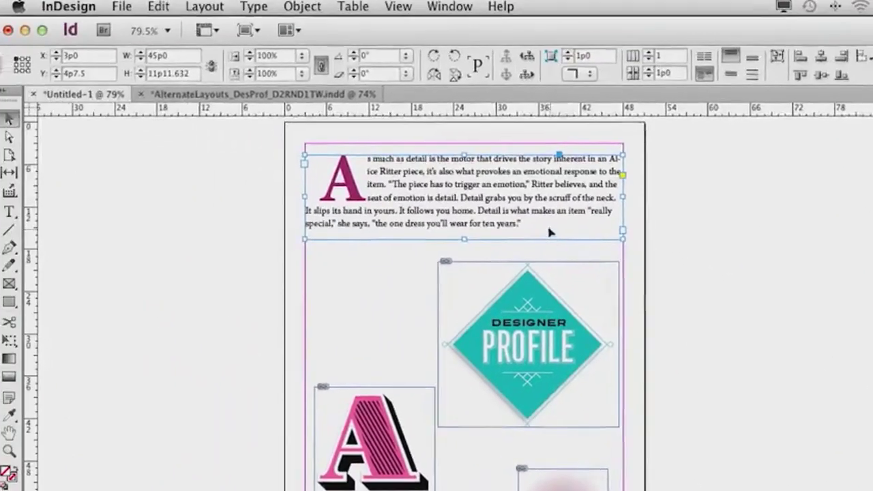
# Step: Place a linked copy of the Alice Ritter drop-cap story on the new right page
pyautogui.click(167, 9)
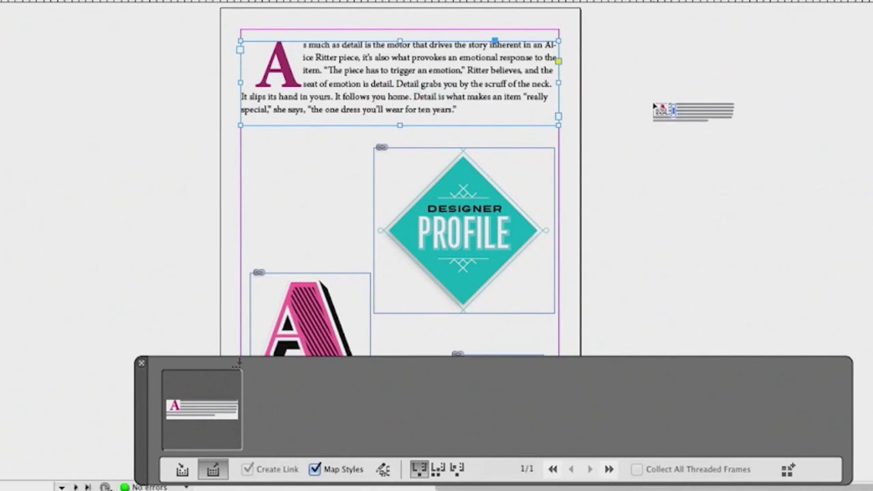
pyautogui.scroll(-2, 436, 204)
pyautogui.scroll(-4, 437, 205)
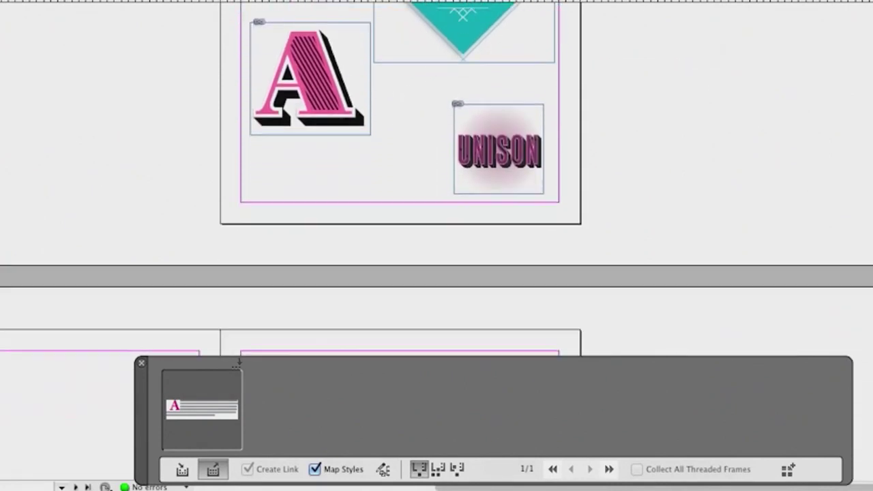
pyautogui.scroll(-5, 436, 205)
pyautogui.scroll(-3, 436, 205)
pyautogui.scroll(-1, 437, 205)
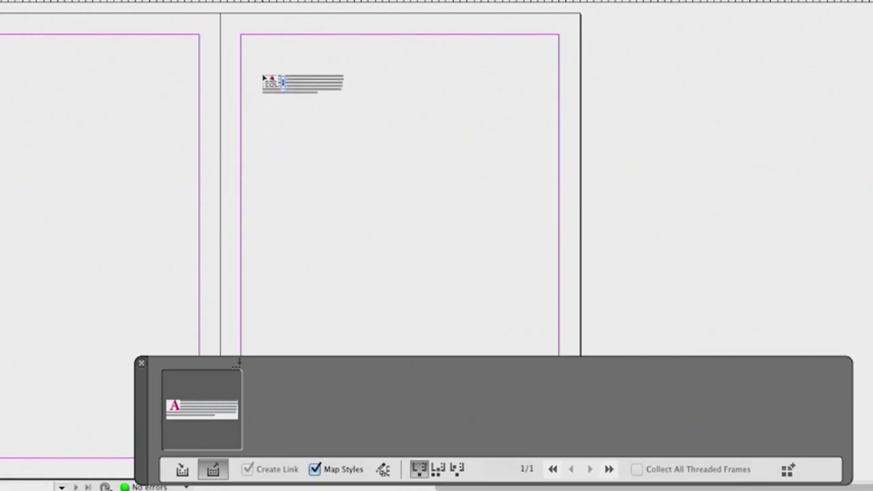
pyautogui.moveTo(264, 77)
pyautogui.mouseDown()
pyautogui.moveTo(382, 145)
pyautogui.moveTo(436, 152)
pyautogui.moveTo(418, 136)
pyautogui.moveTo(409, 148)
pyautogui.moveTo(428, 208)
pyautogui.moveTo(424, 246)
pyautogui.mouseUp()
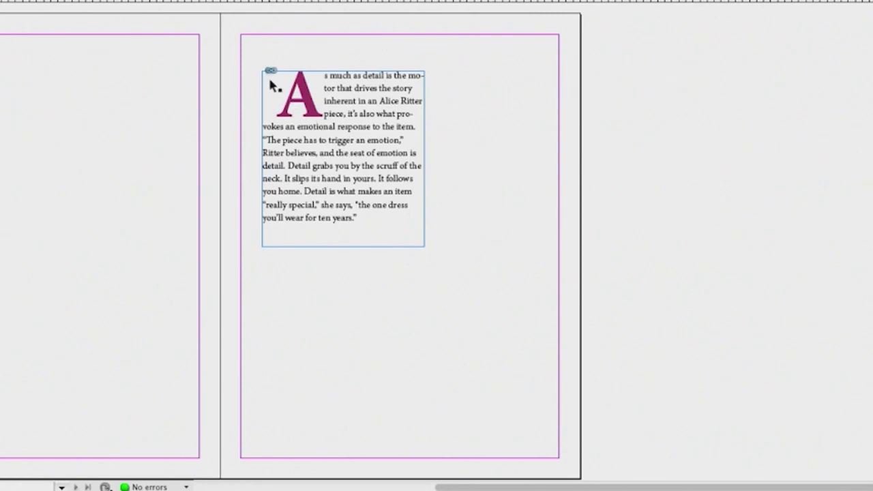
# Step: Change 'detail' to 'non-detail' in the original page-1 story
pyautogui.scroll(3, 270, 83)
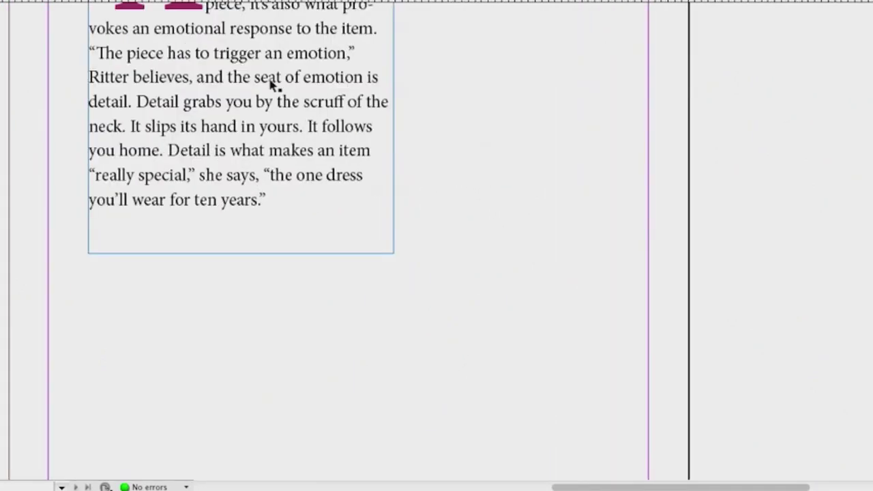
pyautogui.scroll(5, 260, 109)
pyautogui.hscroll(-4, 259, 109)
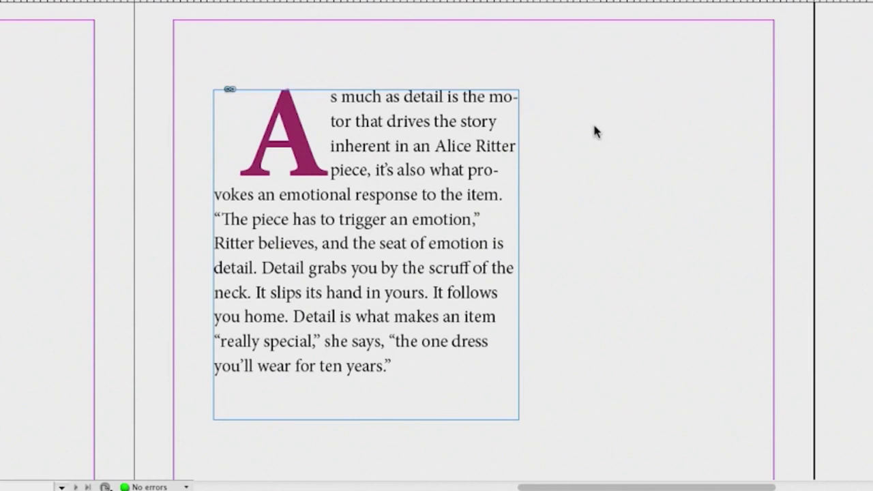
pyautogui.scroll(3, 596, 145)
pyautogui.scroll(2, 596, 145)
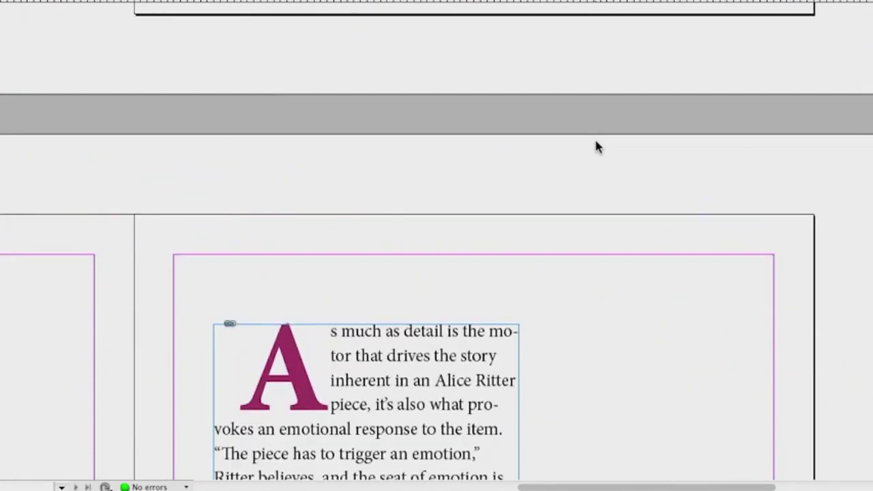
pyautogui.scroll(5, 596, 145)
pyautogui.scroll(4, 597, 145)
pyautogui.scroll(1, 597, 146)
pyautogui.scroll(6, 597, 146)
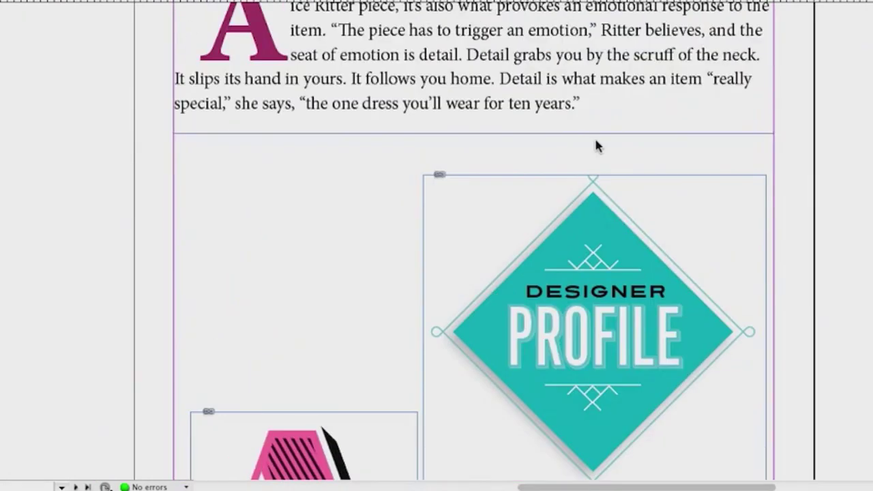
pyautogui.scroll(2, 597, 145)
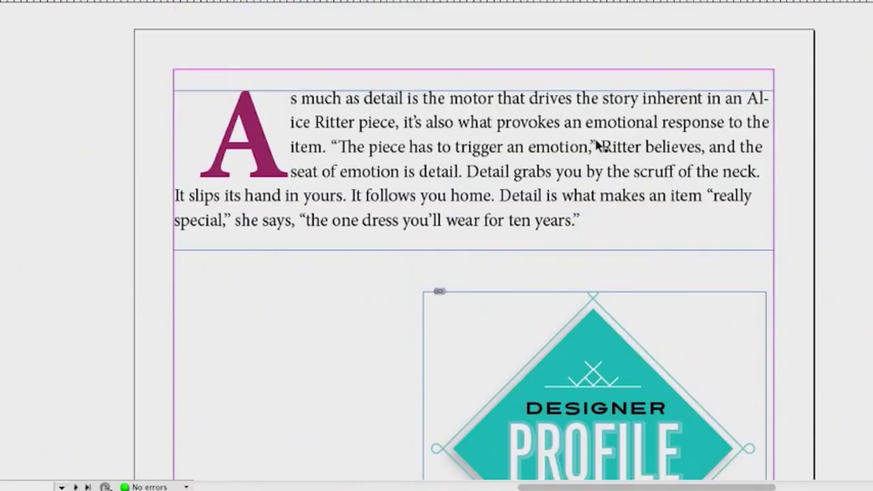
pyautogui.doubleClick(386, 100)
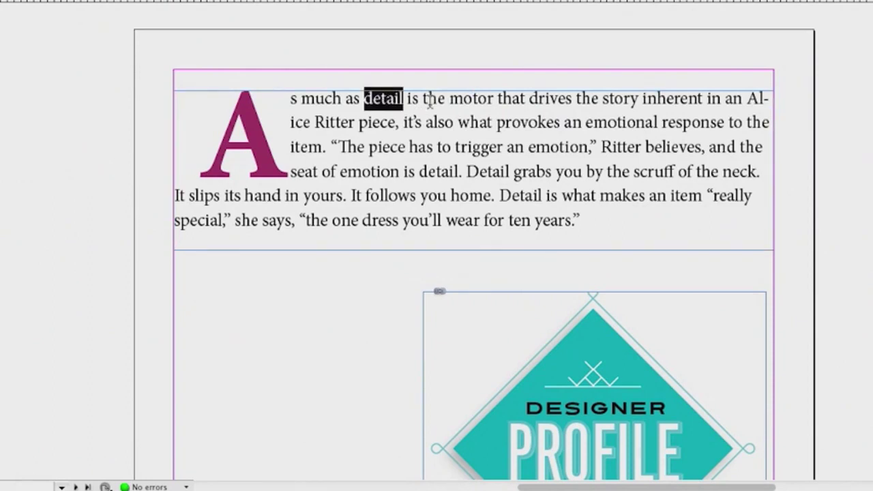
pyautogui.write('non-deta')
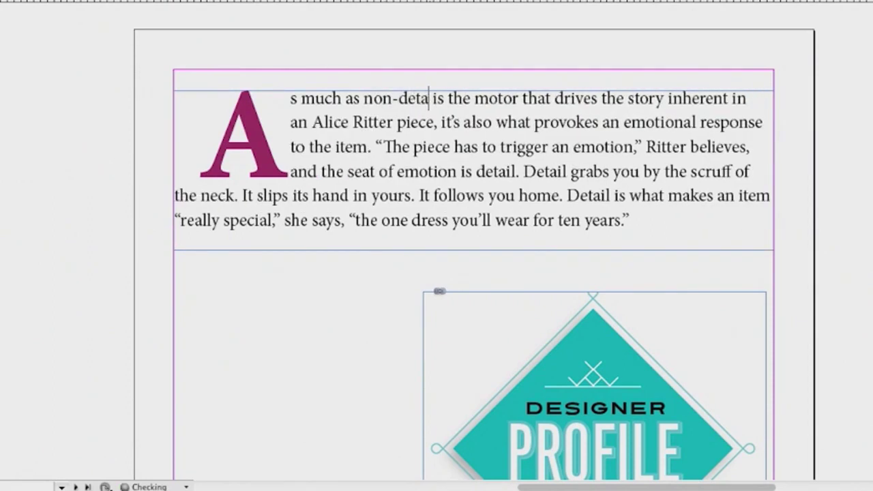
pyautogui.write('il')
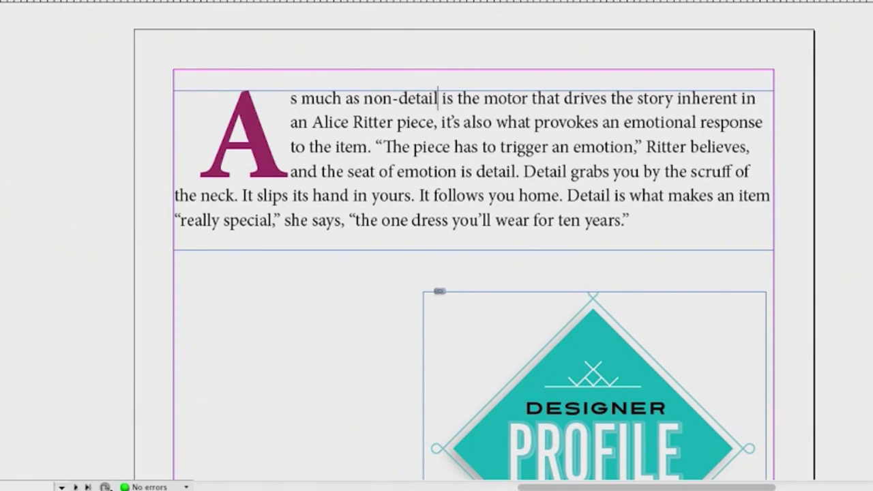
pyautogui.press('Escape')
pyautogui.scroll(-2, 64, 112)
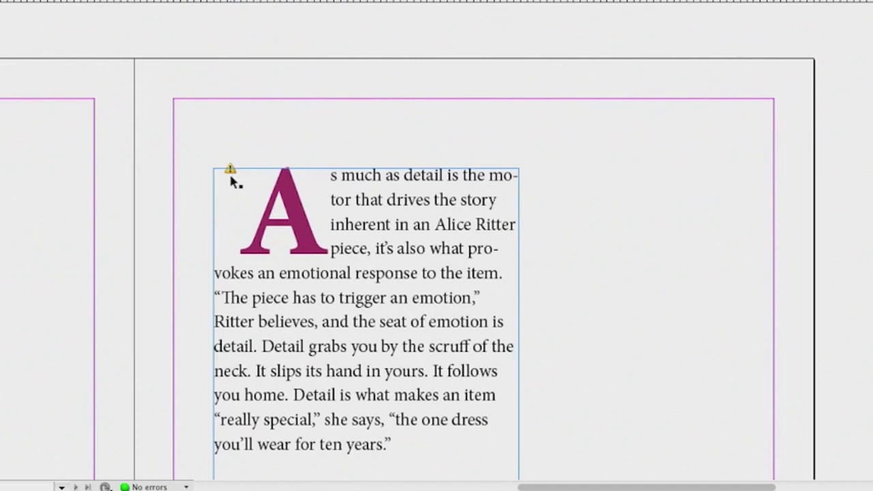
# Step: Update the out-of-date linked copy to read 'non-detail', then zoom out to 50%
pyautogui.click(231, 171)
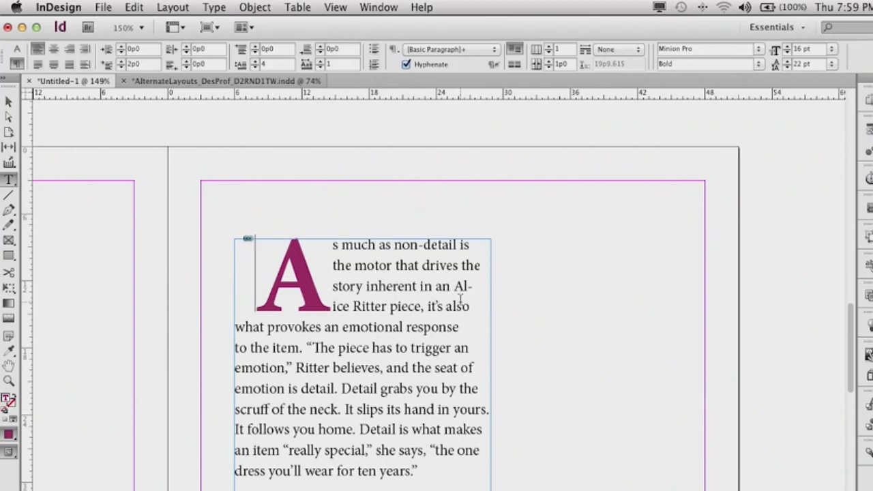
pyautogui.hotkey('ctrl', '-')
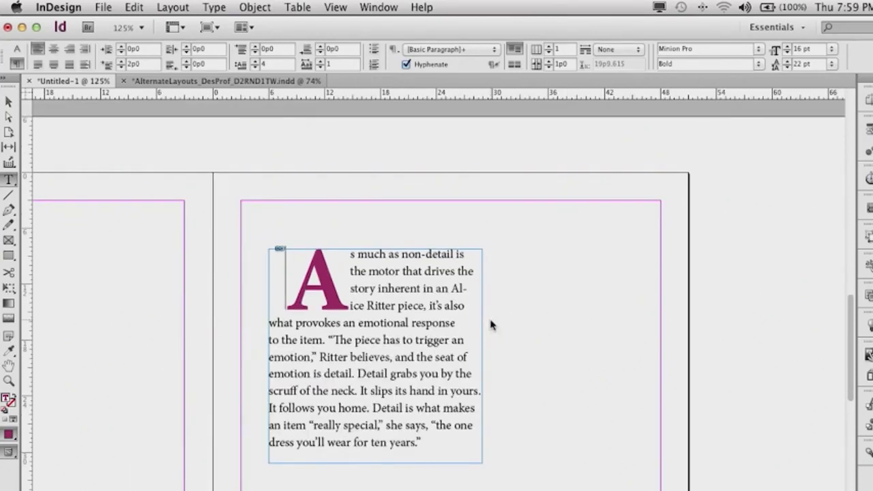
pyautogui.hotkey('ctrl', '-')
pyautogui.hotkey('ctrl', '-')
pyautogui.hotkey('ctrl', '-')
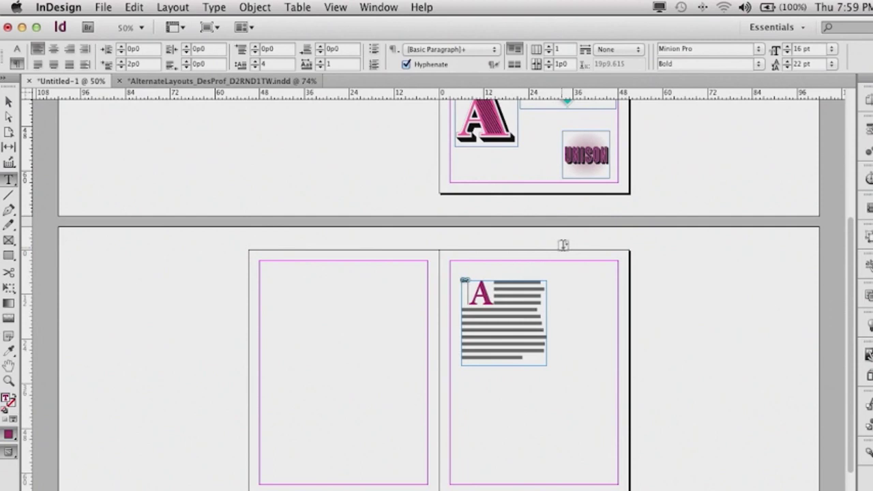
# Step: Return to page 1 at 100% zoom showing the A, Designer Profile and UNISON graphics
pyautogui.scroll(3, 564, 245)
pyautogui.scroll(2, 636, 263)
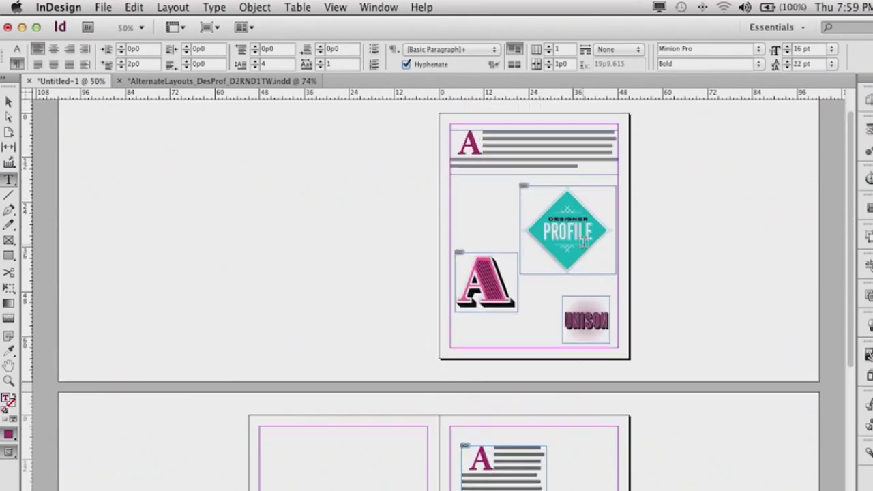
pyautogui.scroll(1, 636, 263)
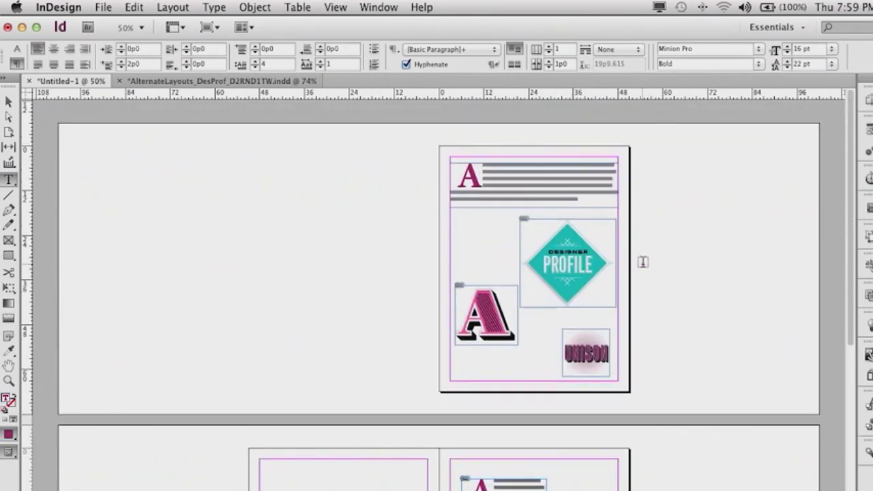
pyautogui.click(9, 102)
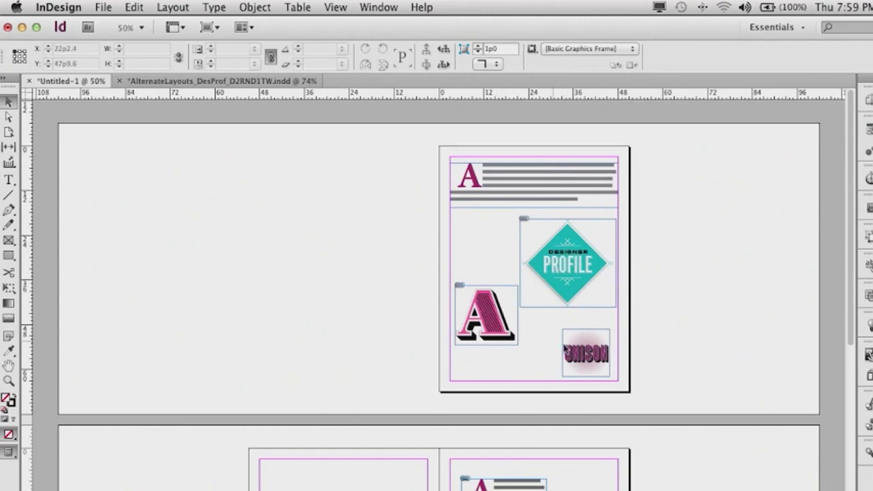
pyautogui.press('super+equal')
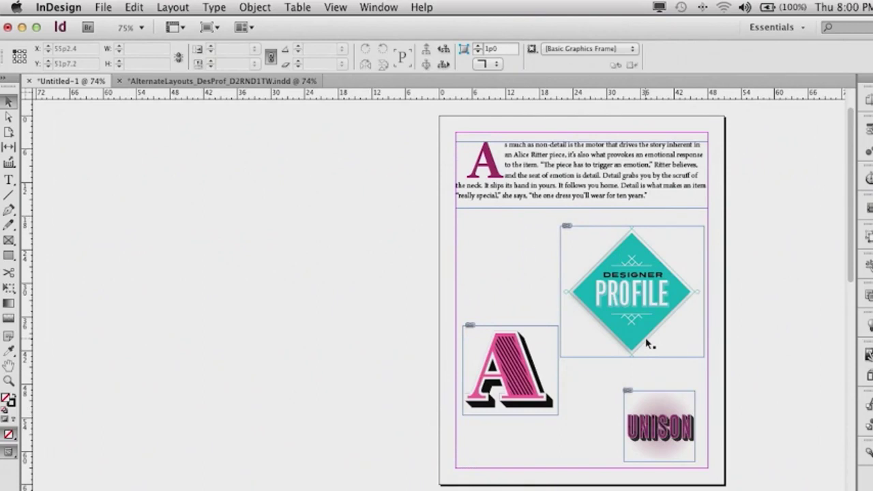
pyautogui.press('super+equal')
pyautogui.moveTo(645, 424); pyautogui.dragTo(427, 337)
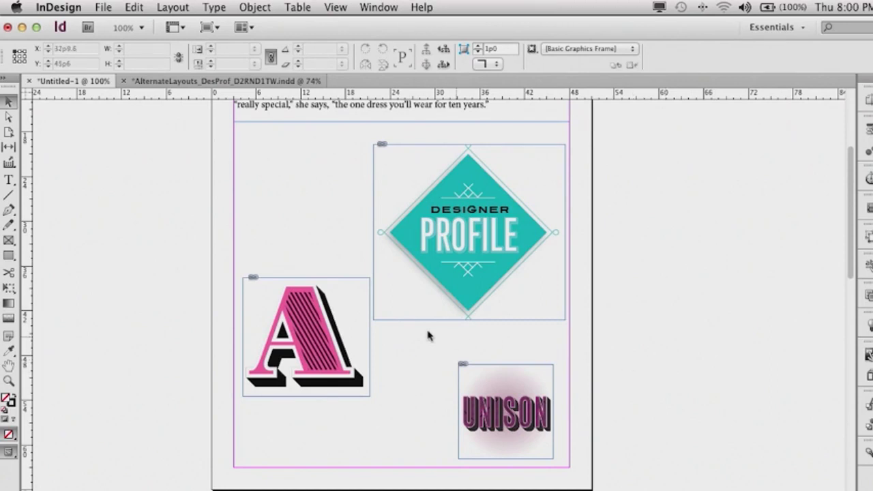
# Step: Collect the A, Designer Profile and UNISON graphics individually, then all three as a set
pyautogui.click(9, 164)
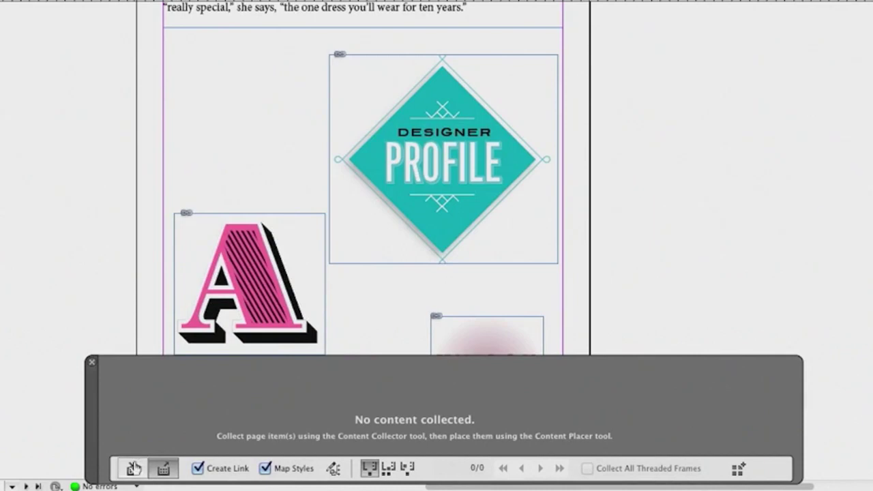
pyautogui.click(132, 468)
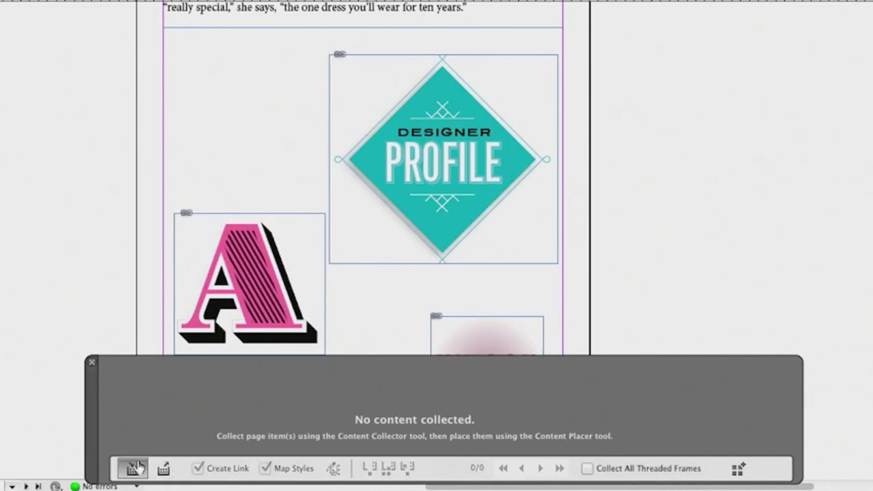
pyautogui.click(251, 253)
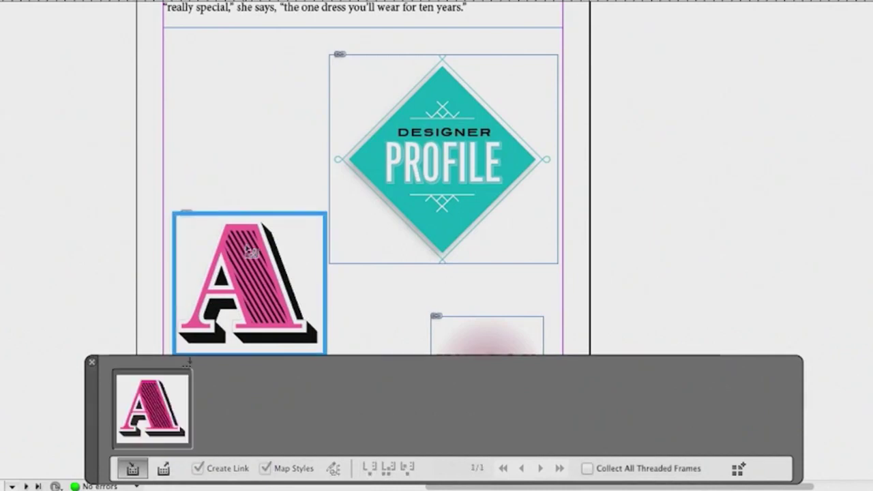
pyautogui.click(393, 179)
pyautogui.click(463, 332)
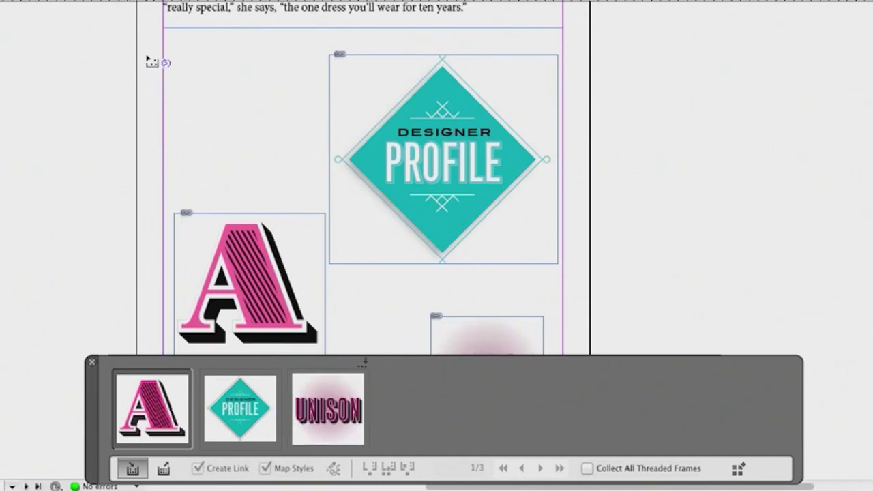
pyautogui.moveTo(151, 62); pyautogui.dragTo(505, 348)
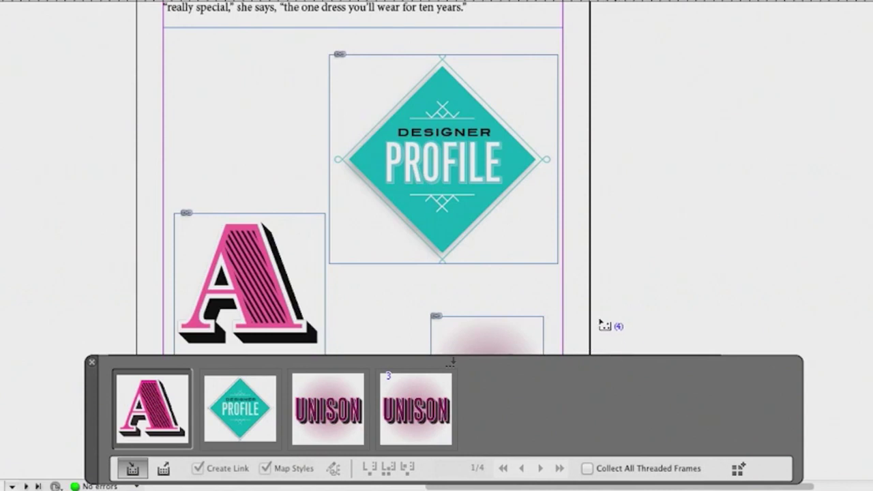
# Step: Place the collected A graphic small at the top-left of the new spread
pyautogui.click(165, 470)
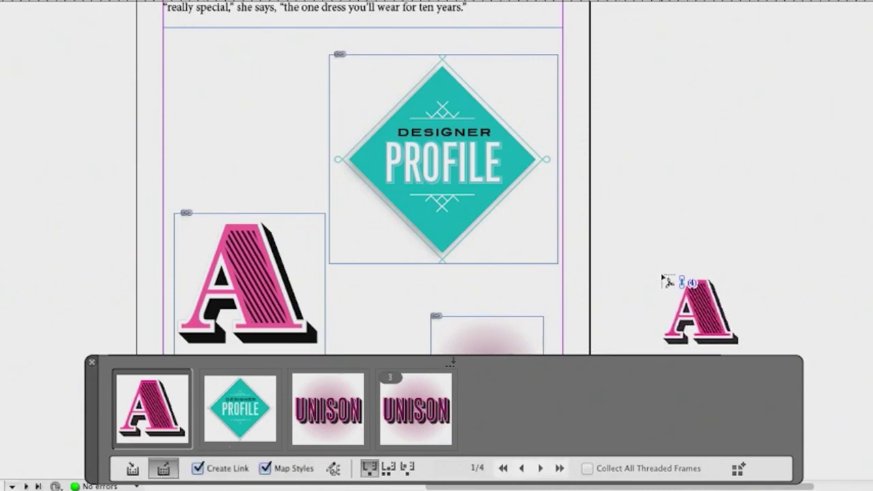
pyautogui.scroll(-2, 291, 170)
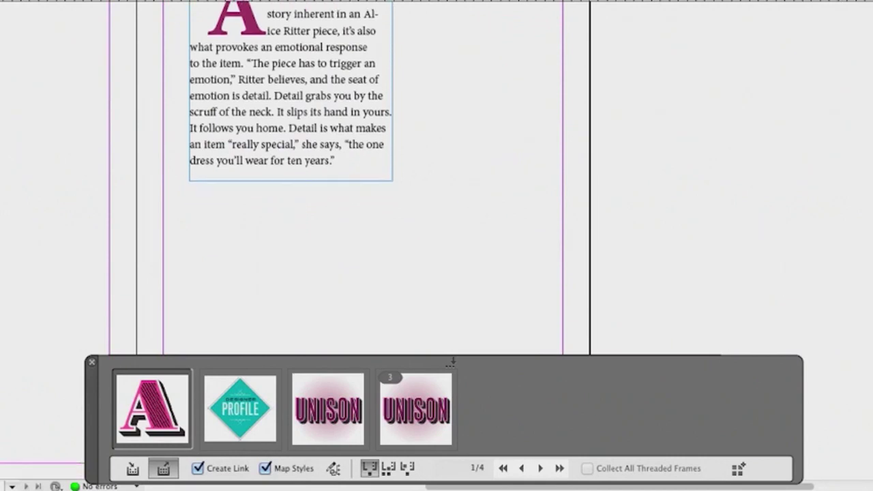
pyautogui.scroll(-5, 291, 170)
pyautogui.scroll(2, 290, 171)
pyautogui.scroll(3, 291, 170)
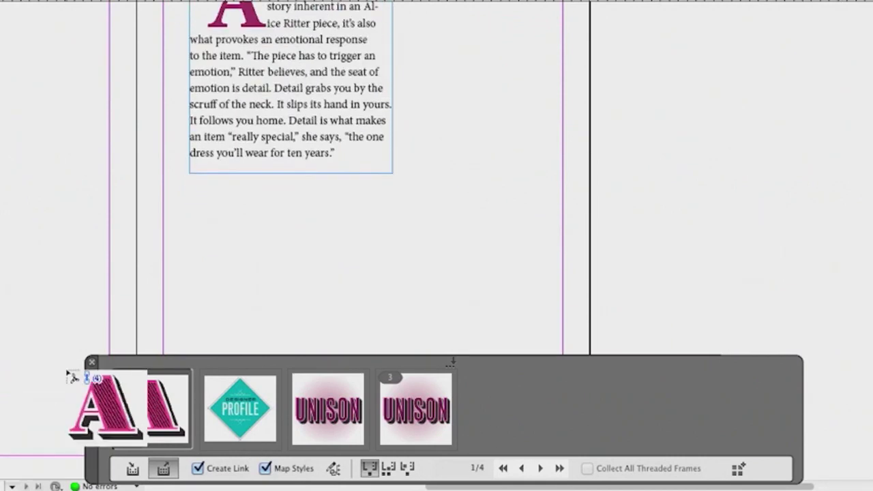
pyautogui.hscroll(-2, 52, 285)
pyautogui.hscroll(-4, 51, 285)
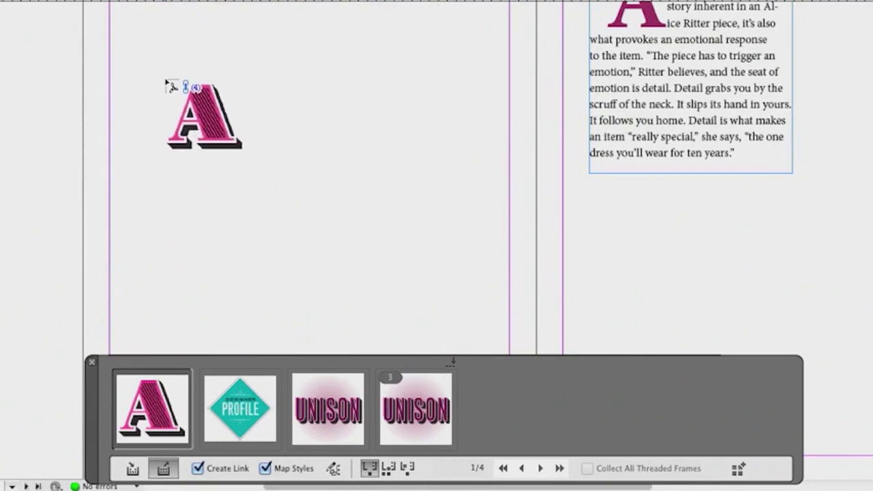
pyautogui.moveTo(138, 30); pyautogui.dragTo(213, 115)
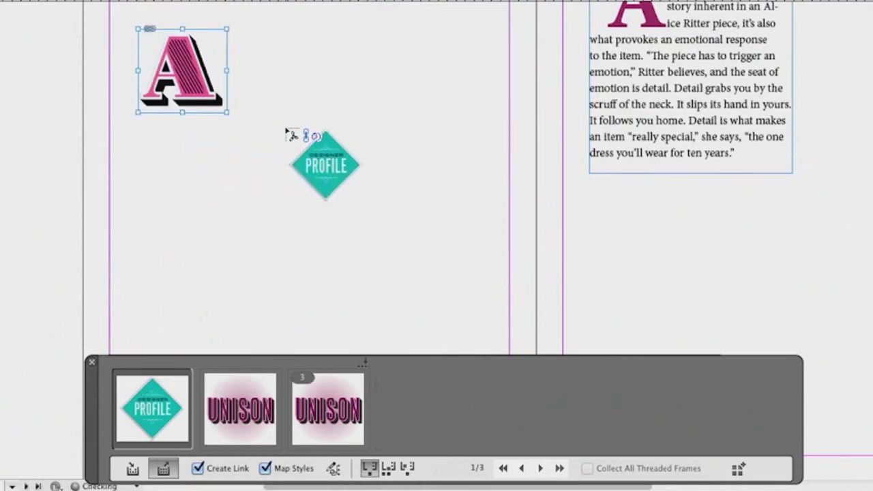
# Step: Place the DESIGNER PROFILE and UNISON graphics, plus a smaller grouped set of all three
pyautogui.click(305, 47)
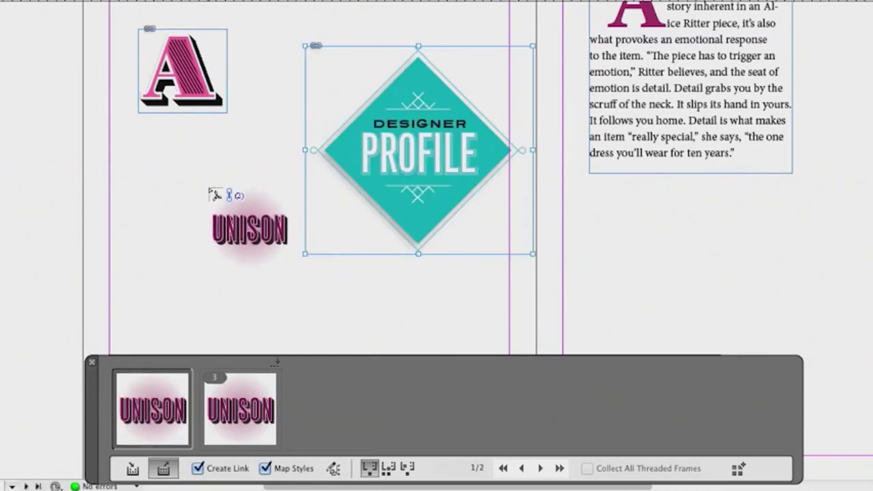
pyautogui.moveTo(124, 150); pyautogui.dragTo(271, 297)
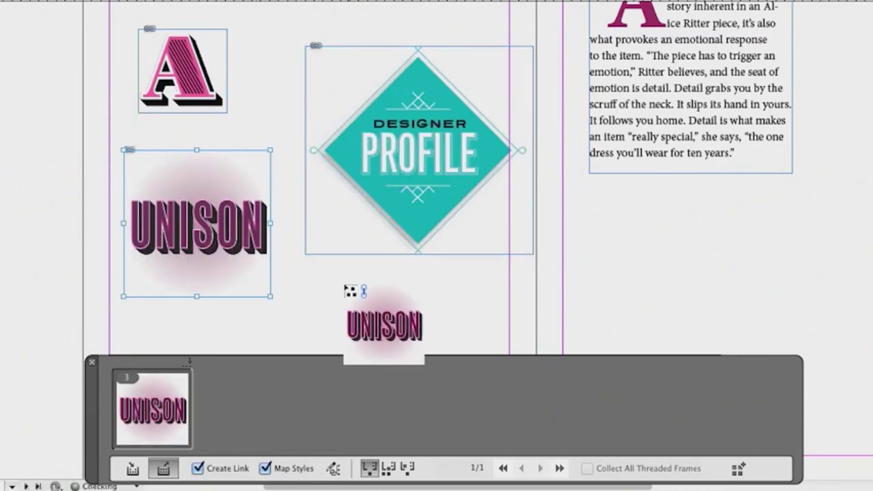
pyautogui.moveTo(310, 268)
pyautogui.mouseDown()
pyautogui.moveTo(408, 347)
pyautogui.moveTo(437, 382)
pyautogui.mouseUp()
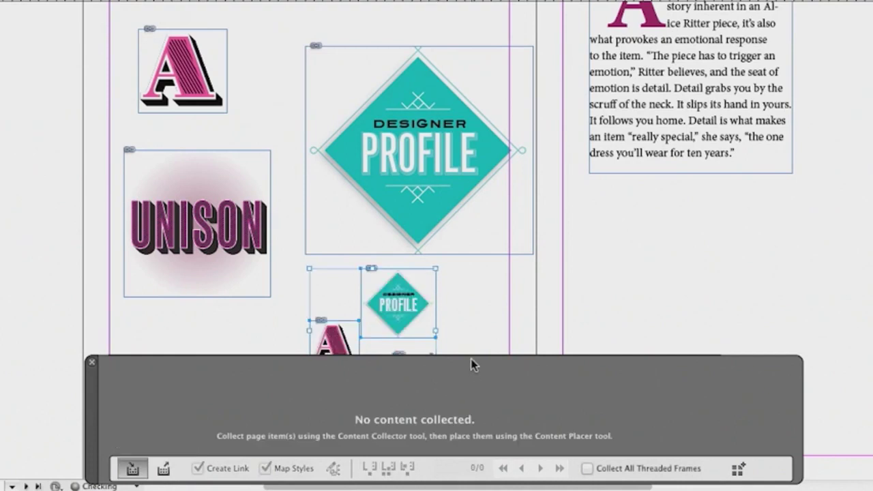
pyautogui.scroll(-2, 539, 318)
pyautogui.scroll(-2, 539, 318)
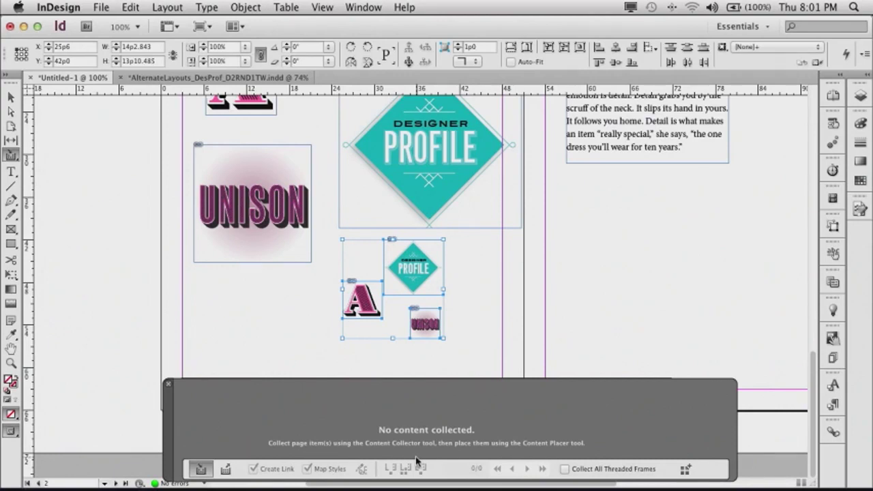
# Step: Return to the Selection tool, switch to the Alice Ritter cover, and proof it as sGray
pyautogui.click(11, 97)
pyautogui.click(175, 79)
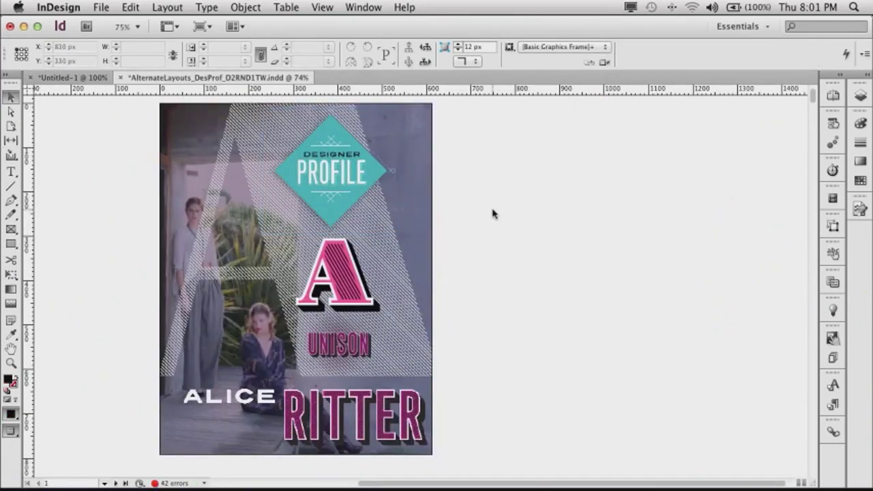
pyautogui.click(251, 8)
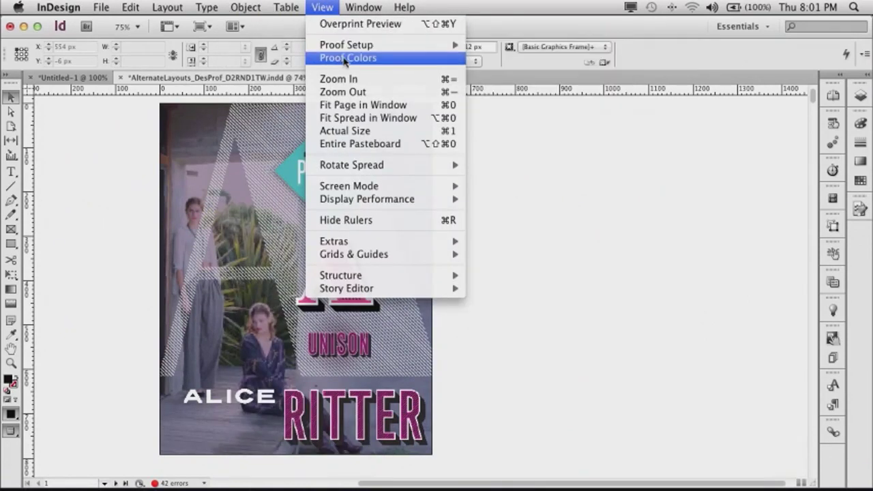
pyautogui.moveTo(346, 45)
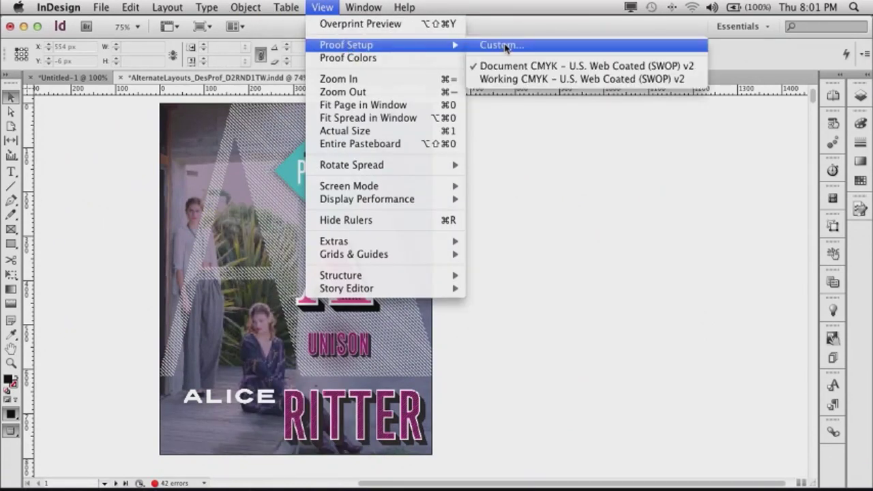
pyautogui.click(504, 45)
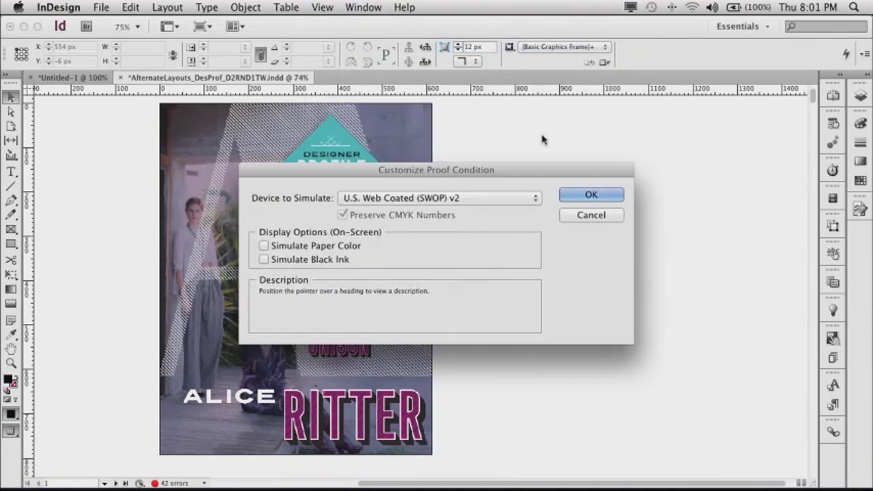
pyautogui.click(460, 202)
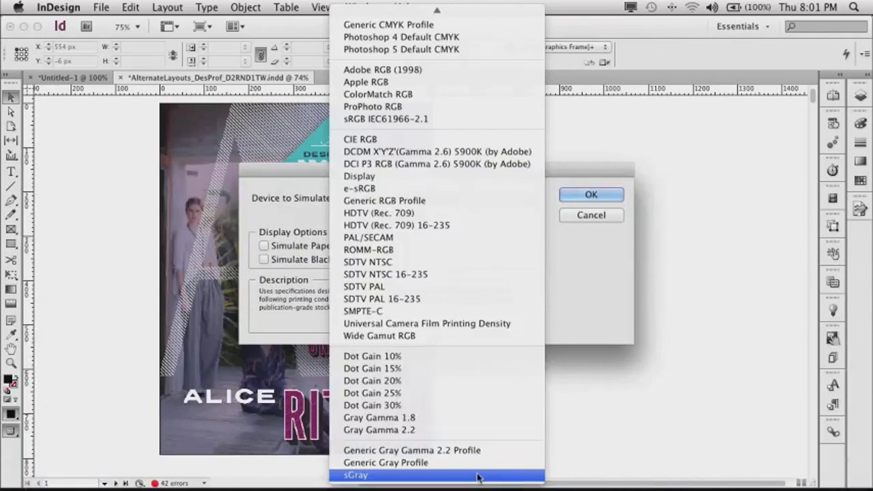
pyautogui.click(480, 475)
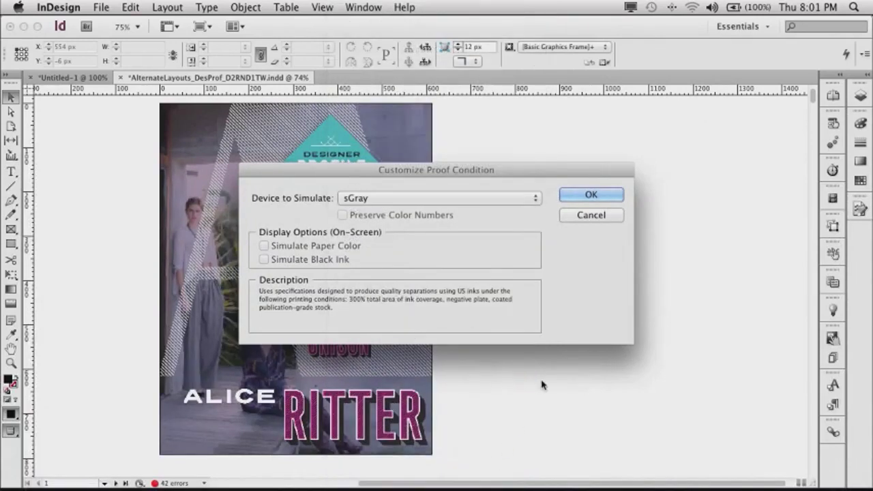
pyautogui.click(581, 200)
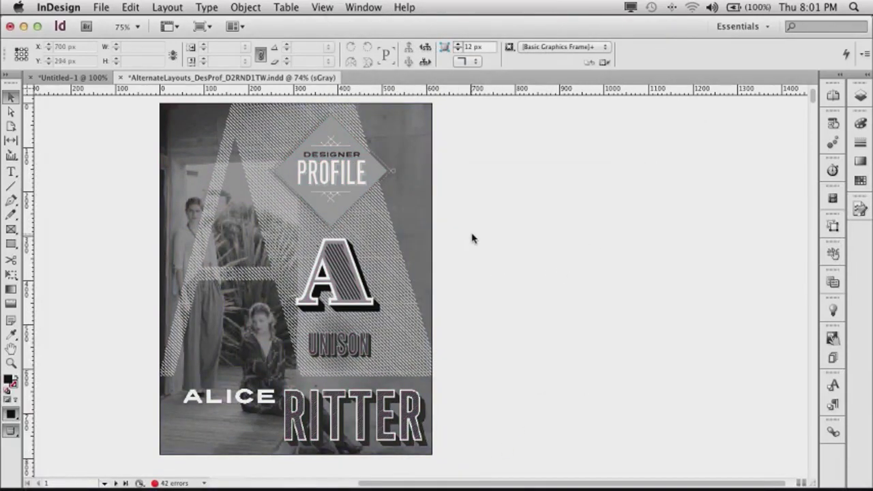
# Step: Start exporting the grayscale-proofed Alice Ritter cover and choose its output format
pyautogui.scroll(-5, 474, 238)
pyautogui.scroll(-5, 474, 239)
pyautogui.scroll(-5, 474, 238)
pyautogui.scroll(8, 474, 240)
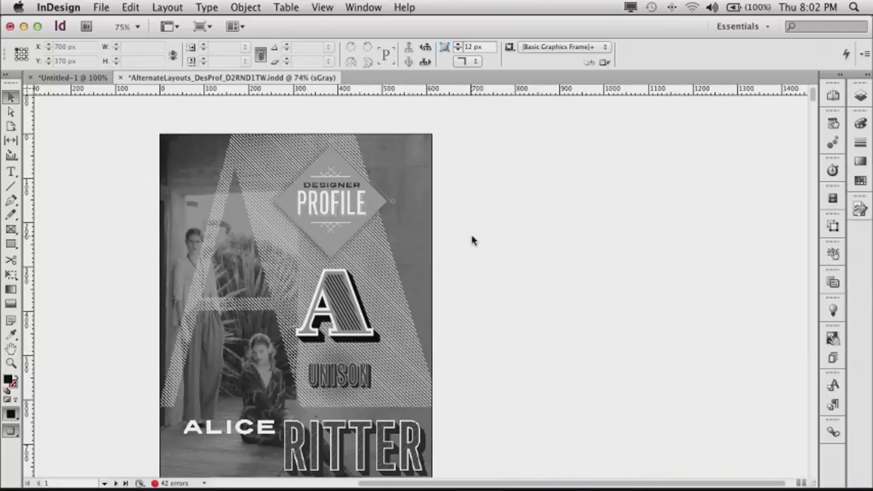
pyautogui.click(101, 7)
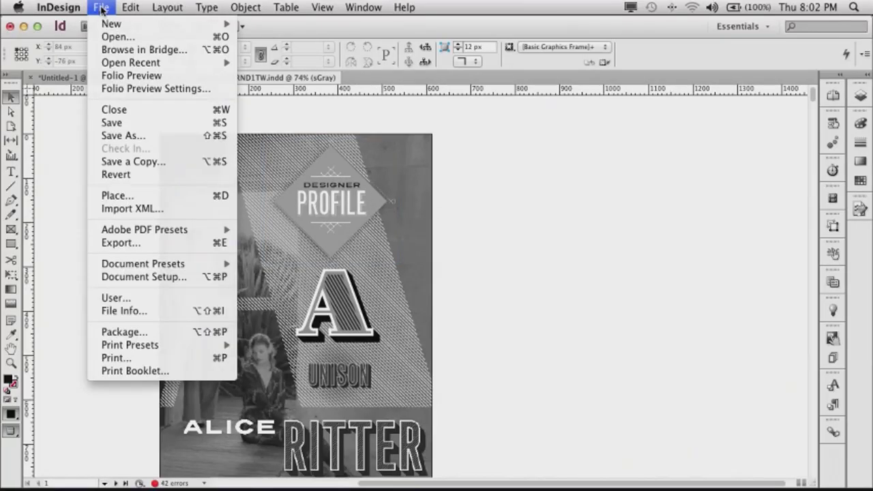
pyautogui.click(137, 243)
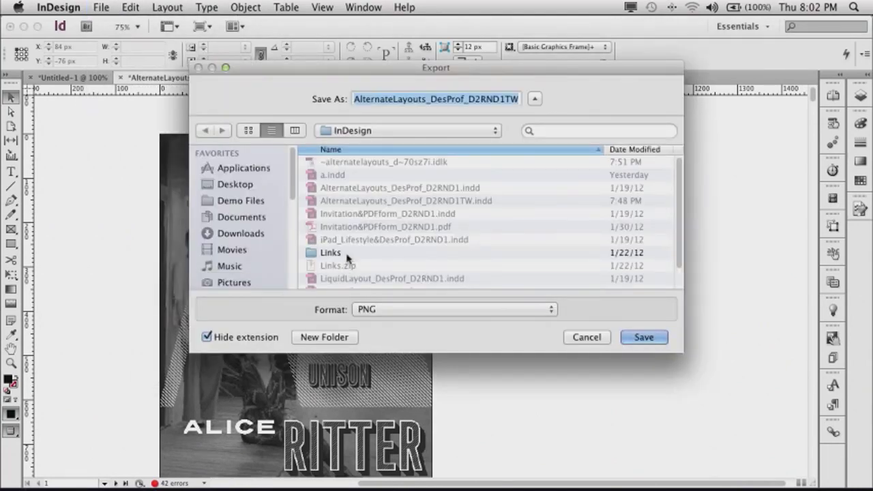
pyautogui.click(377, 310)
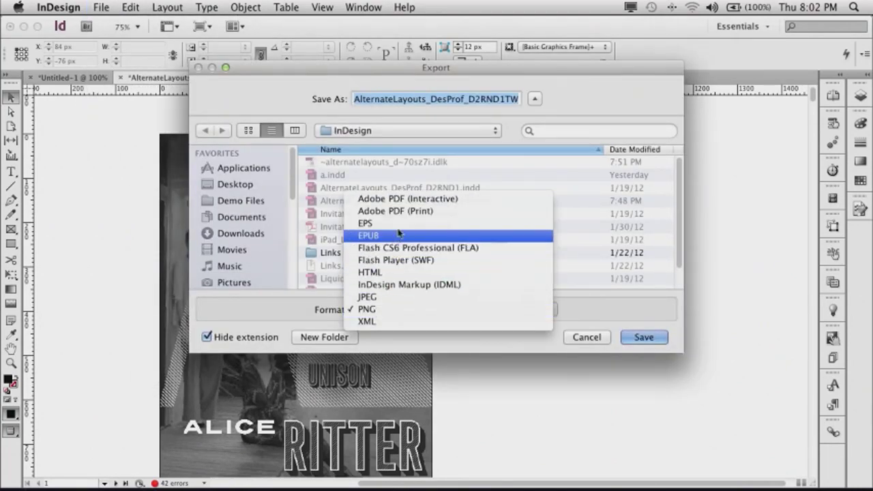
# Step: Export as Adobe PDF (Print) with Acrobat 8/9 (PDF 1.7) compatibility
pyautogui.click(639, 338)
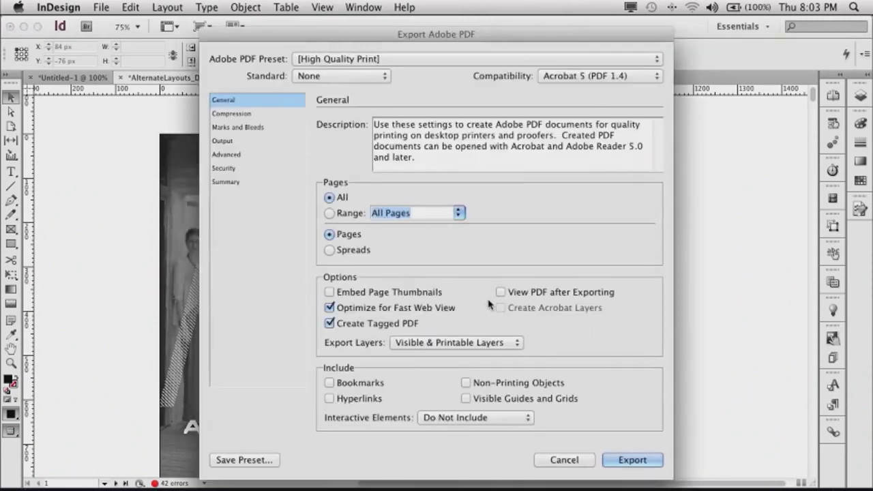
pyautogui.click(568, 77)
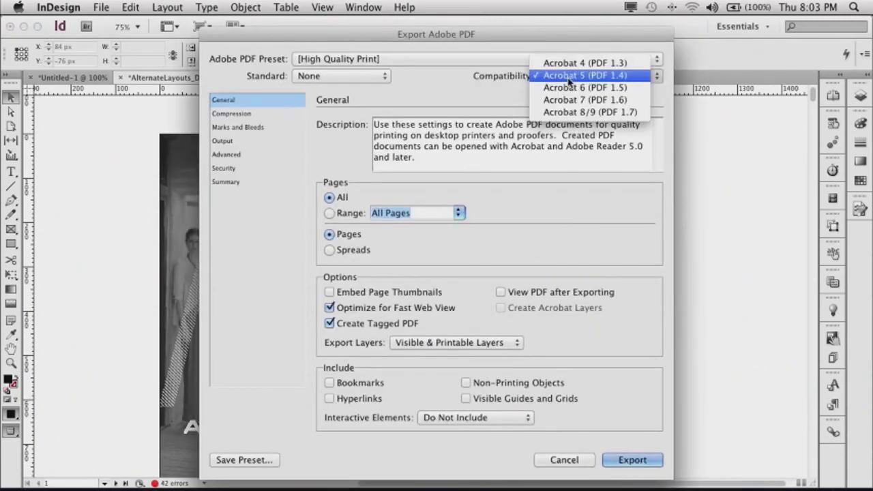
pyautogui.click(588, 113)
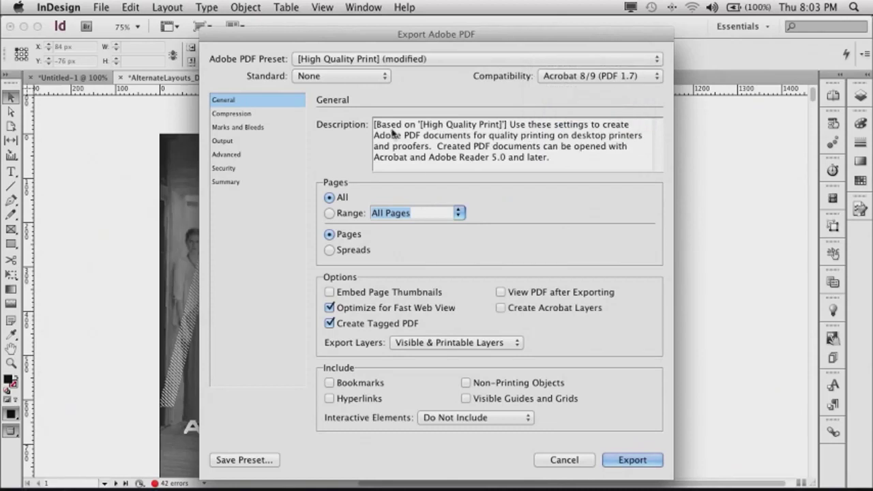
# Step: Set Output colour conversion to Convert to Destination with the sGray profile
pyautogui.click(228, 141)
pyautogui.click(494, 140)
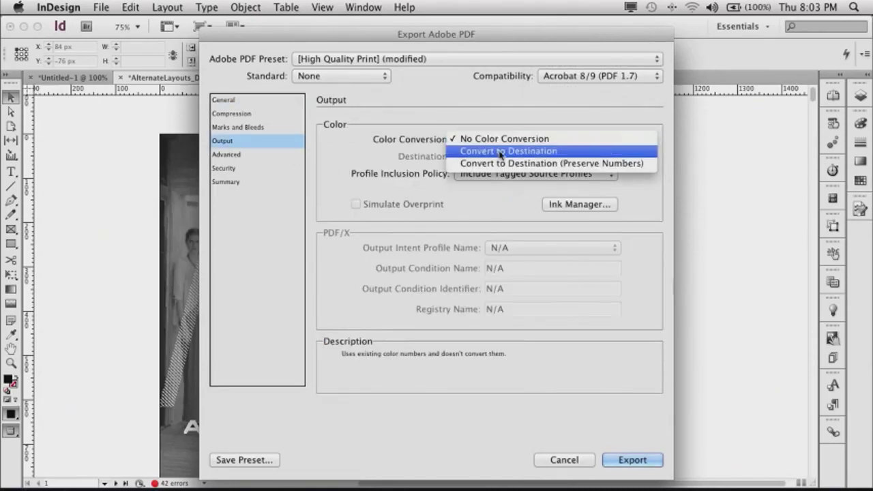
pyautogui.click(500, 151)
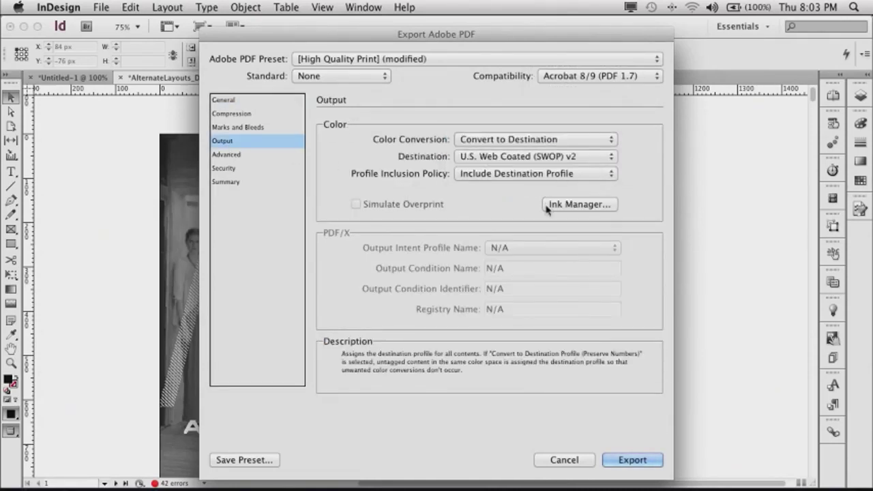
pyautogui.click(502, 156)
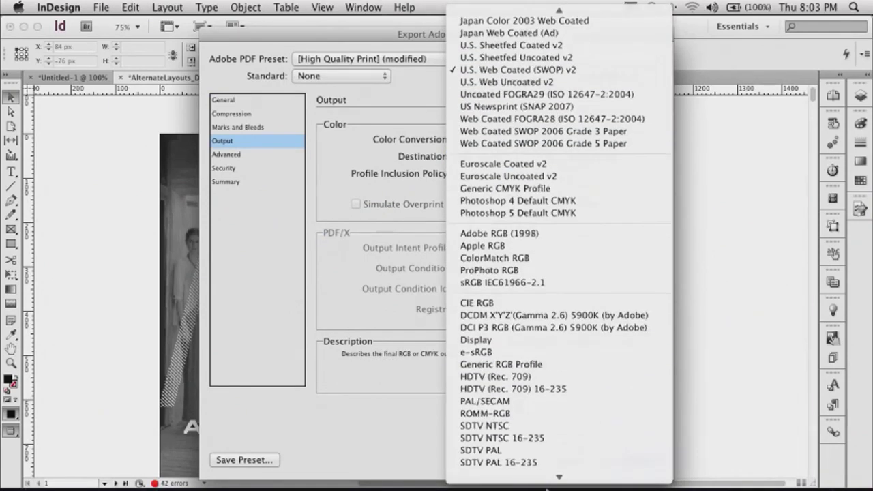
pyautogui.click(549, 478)
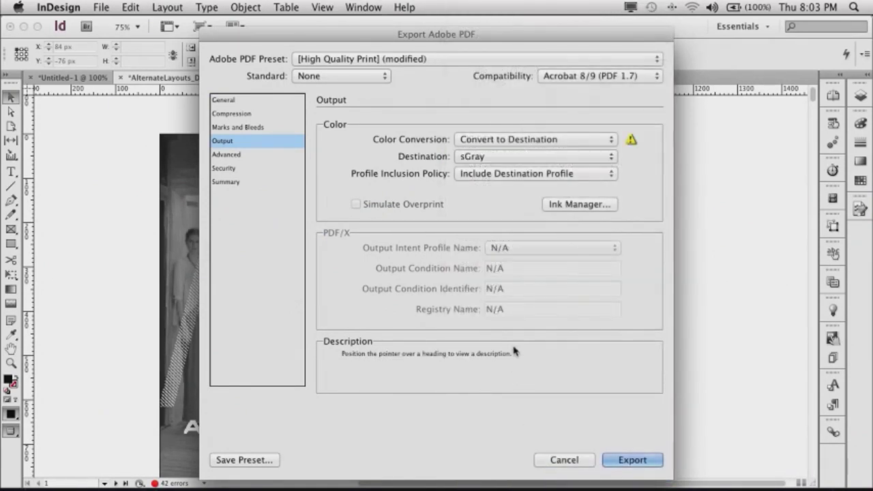